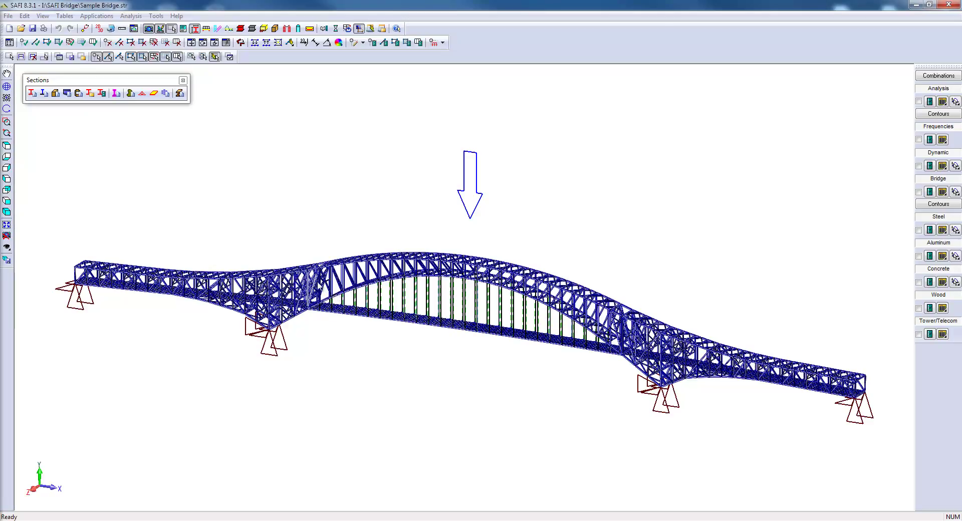
Open the attributes of chord member L19A-L20 near the arch-deck junction and examine the properties of its assigned section.
{"action": "left_click", "coordinate": [6, 122]}
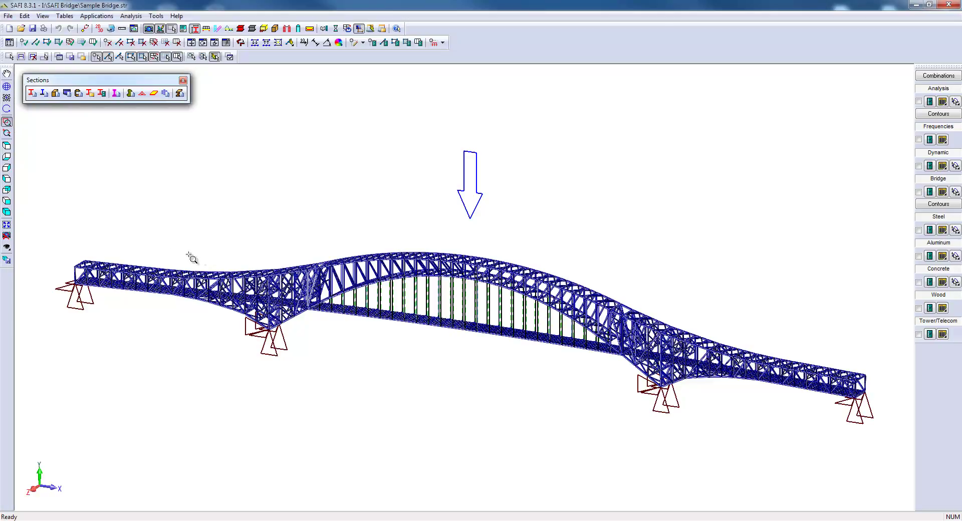
{"action": "left_click_drag", "start_coordinate": [190, 241], "coordinate": [371, 332]}
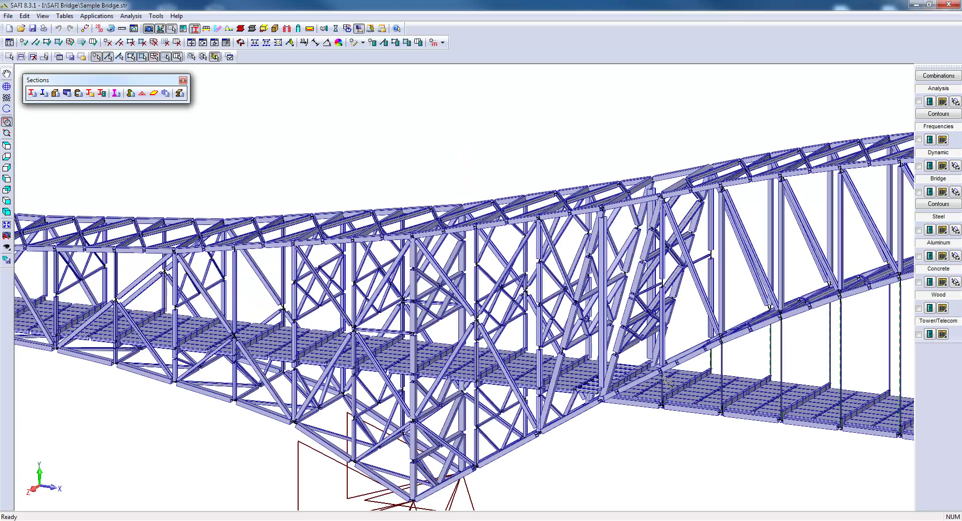
{"action": "left_click", "coordinate": [706, 371]}
{"action": "left_click", "coordinate": [668, 349]}
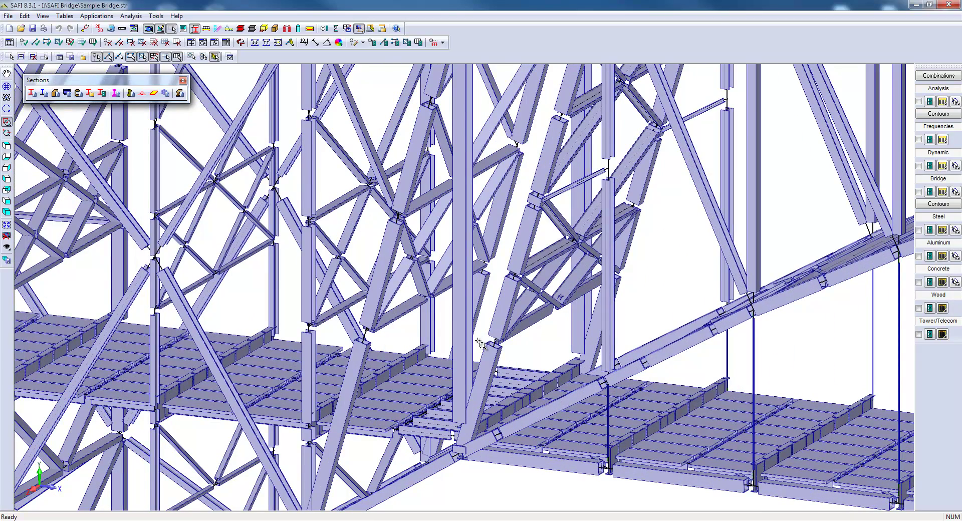
{"action": "right_click", "coordinate": [479, 342]}
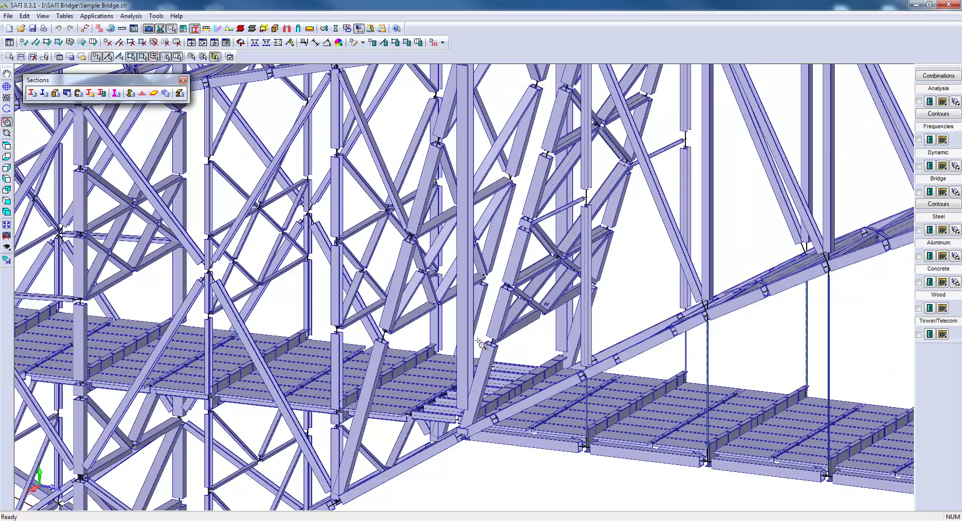
{"action": "double_click", "coordinate": [574, 390]}
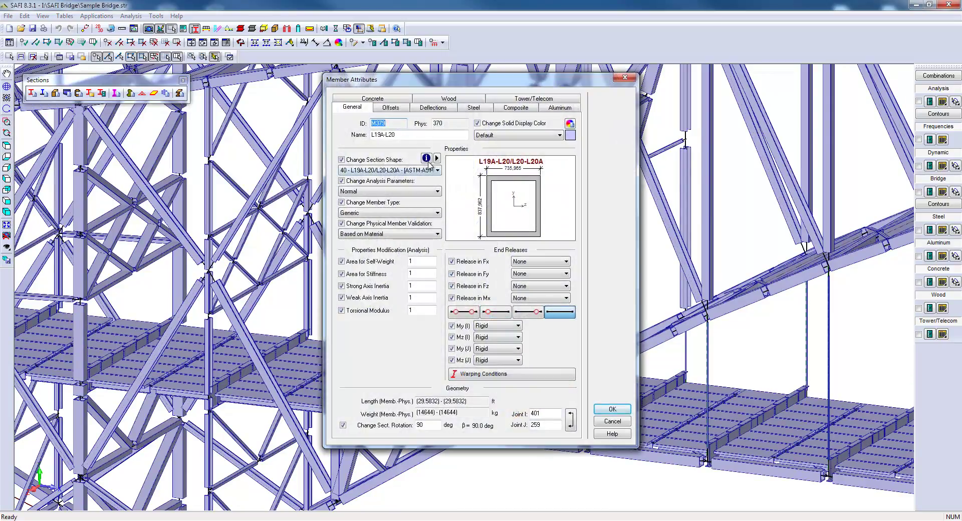
{"action": "left_click", "coordinate": [425, 158]}
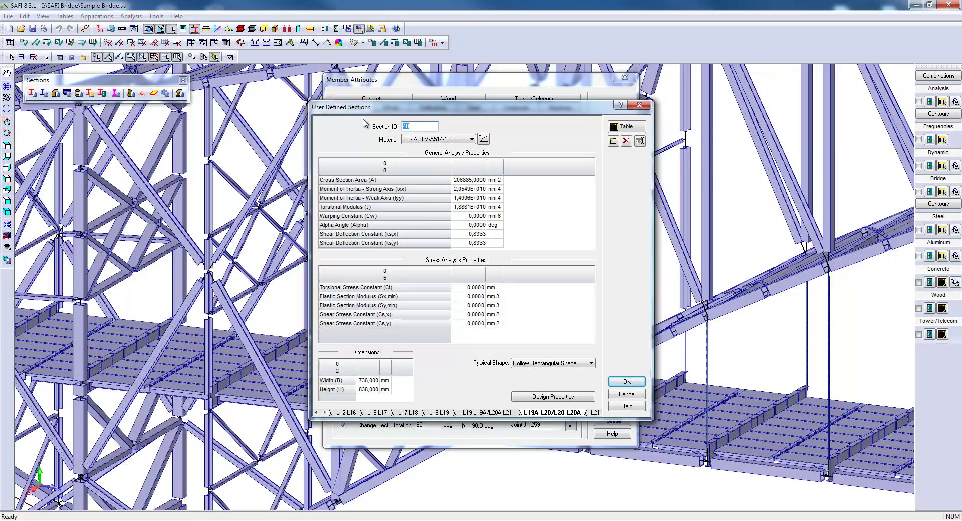
{"action": "key", "text": "Escape"}
Open the user defined sections from the member's section shape choices and review the typical shape options of section U0-U1.
{"action": "left_click", "coordinate": [436, 158]}
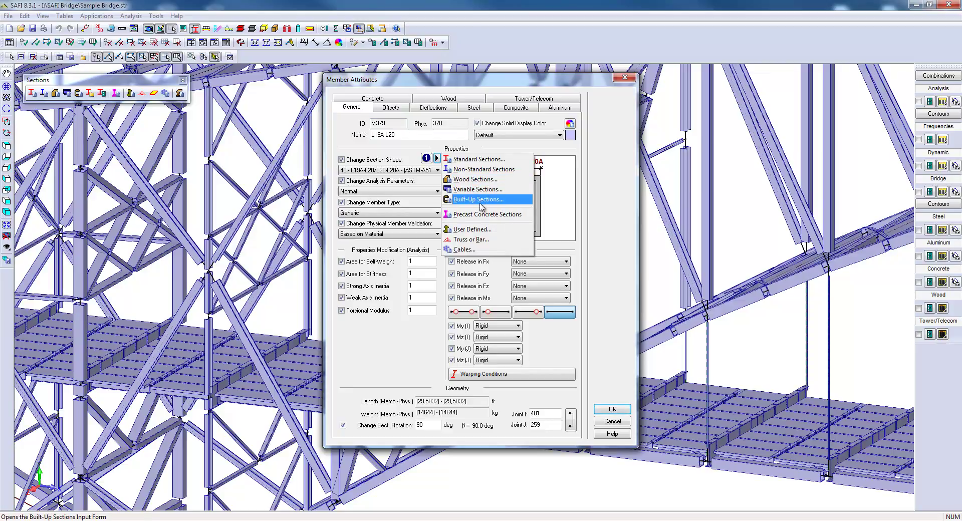
{"action": "left_click", "coordinate": [484, 229]}
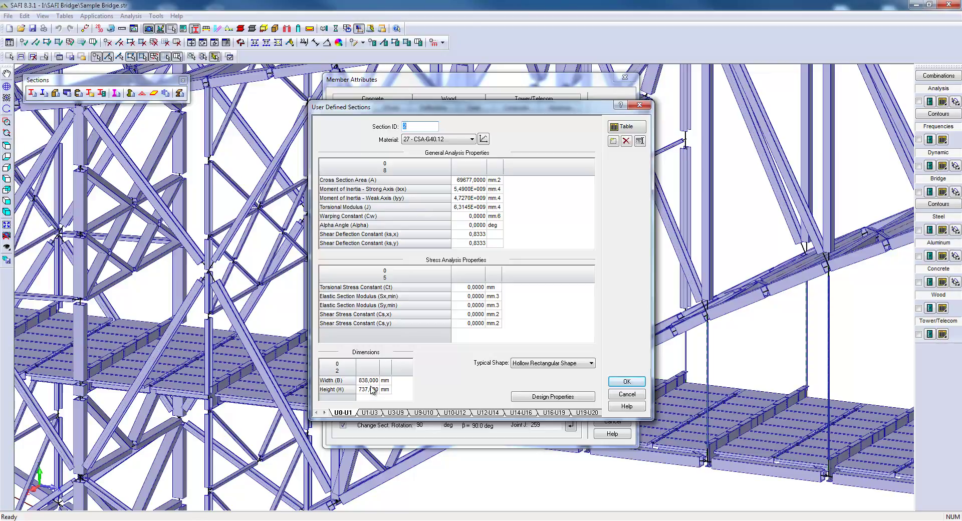
{"action": "left_click", "coordinate": [568, 364]}
{"action": "left_click", "coordinate": [569, 364]}
Try Doubly Symmetric symmetry and a Slender section class (Mx+) in the U0-U1 design properties, then discard all changes.
{"action": "left_click", "coordinate": [581, 398]}
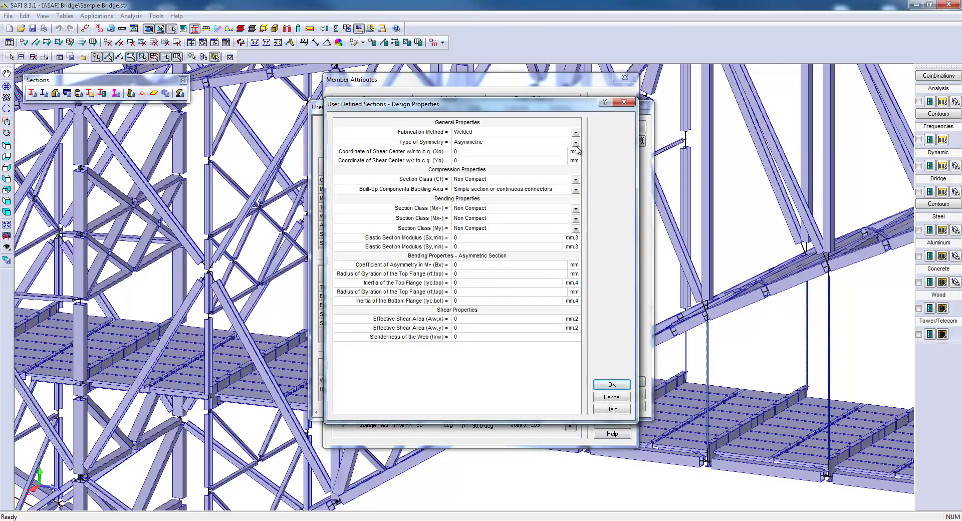
{"action": "left_click", "coordinate": [576, 142]}
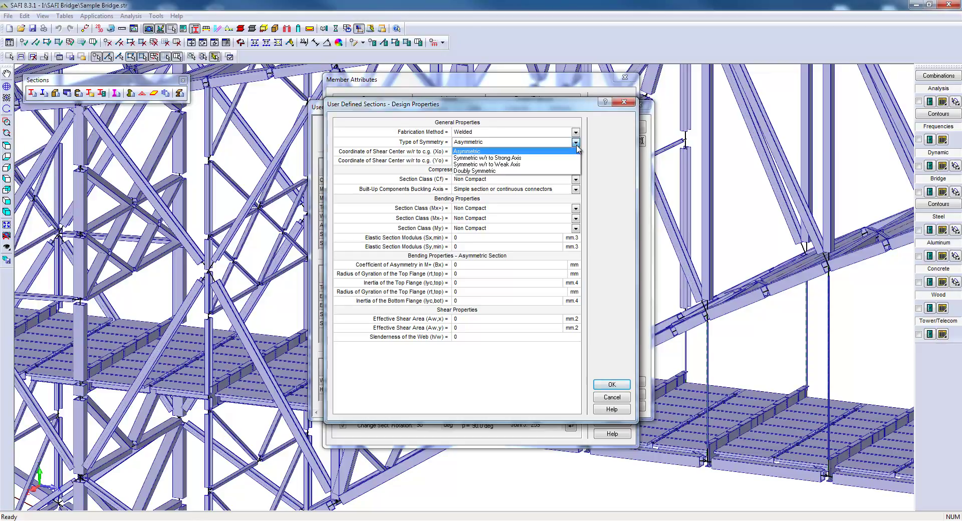
{"action": "left_click", "coordinate": [570, 171]}
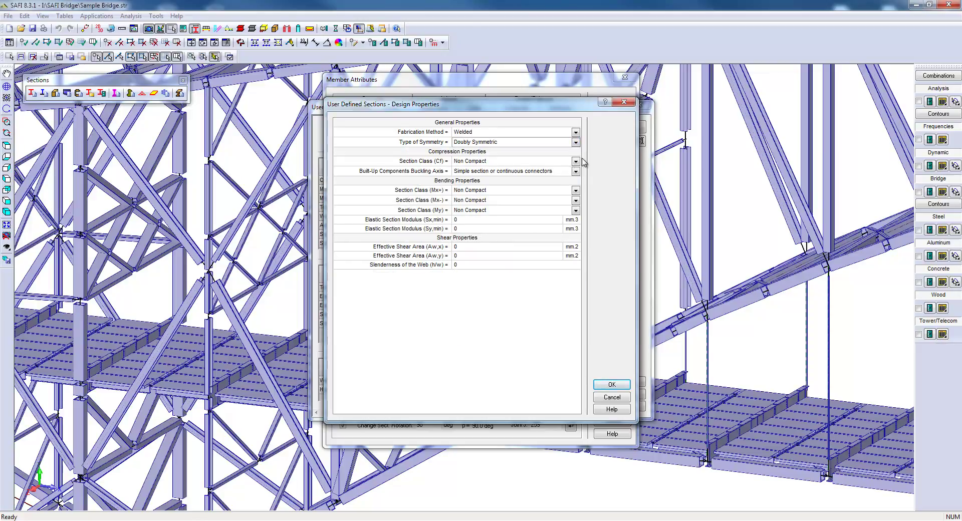
{"action": "left_click", "coordinate": [575, 190]}
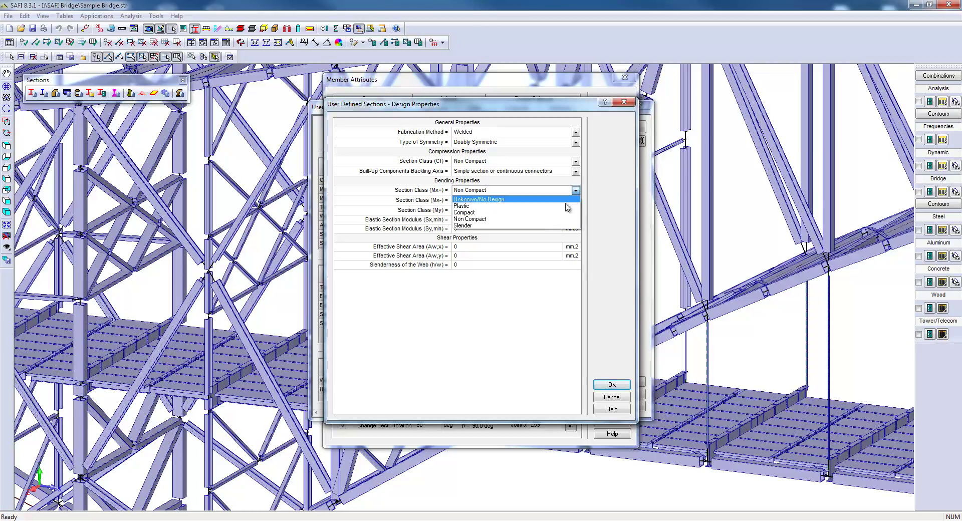
{"action": "left_click", "coordinate": [551, 225]}
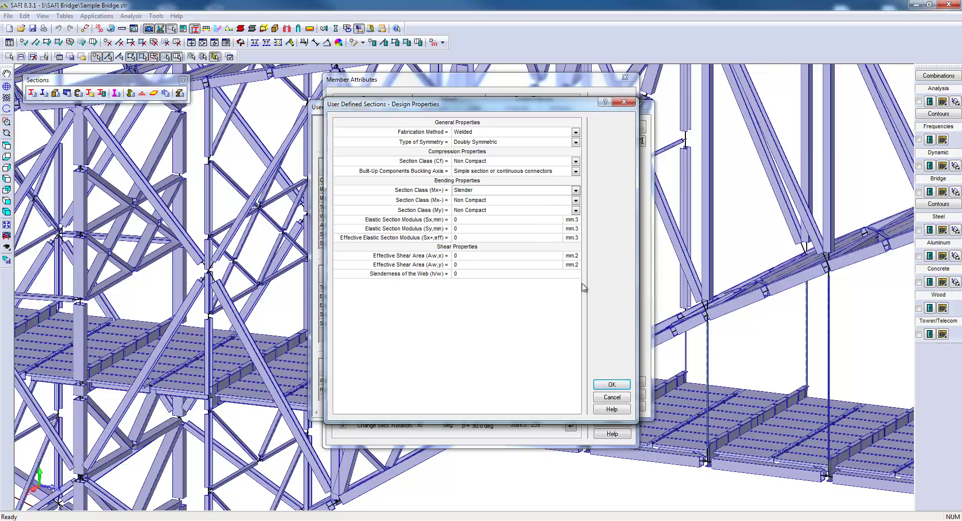
{"action": "left_click", "coordinate": [612, 398]}
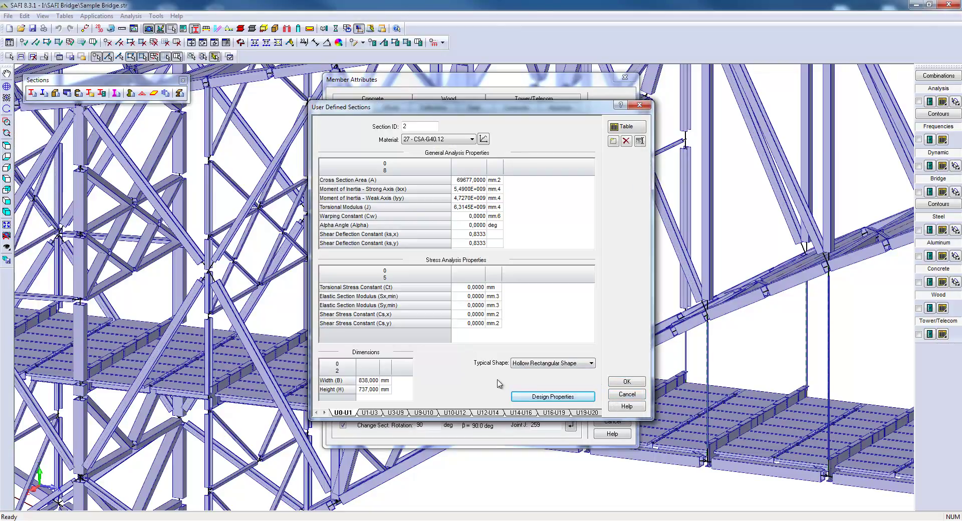
{"action": "left_click", "coordinate": [619, 395]}
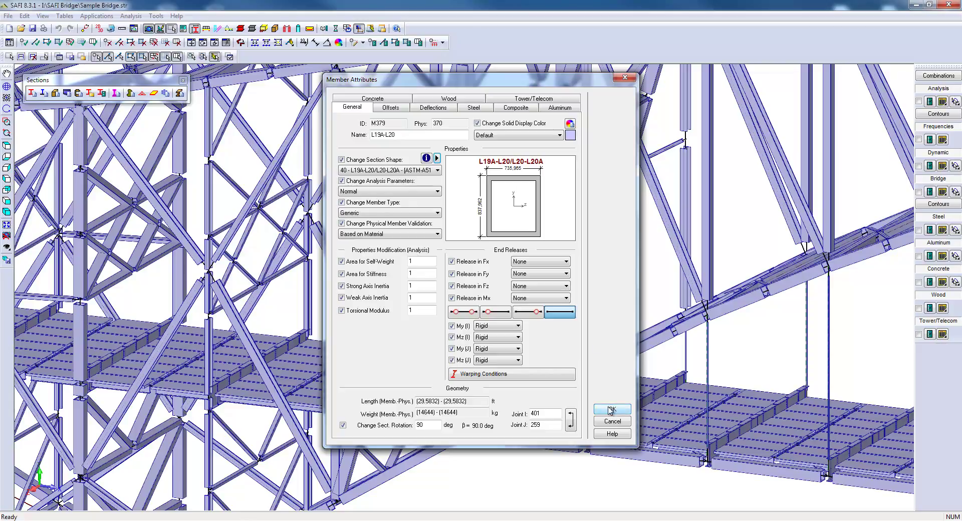
{"action": "left_click", "coordinate": [613, 422]}
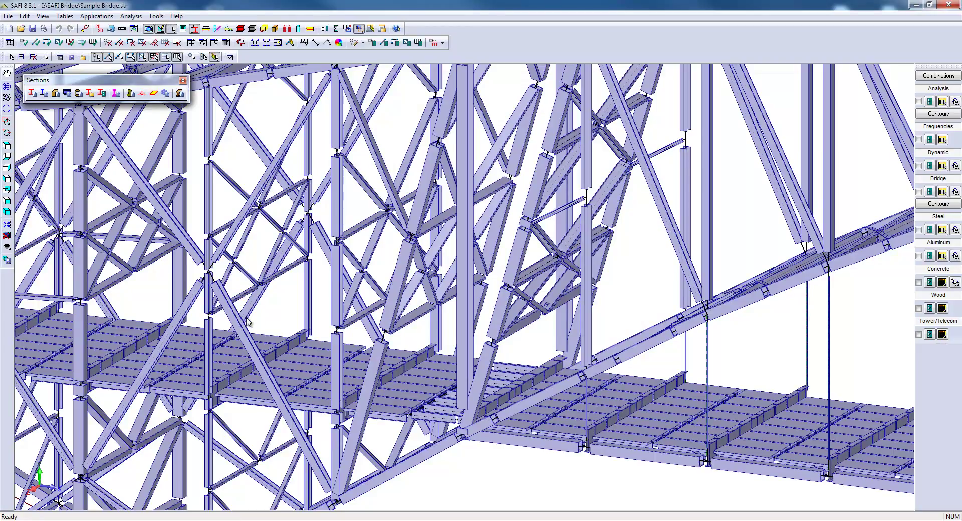
Open the built-up sections, review the available new section types and compare both preview modes of the Assemblée section.
{"action": "left_click", "coordinate": [79, 93]}
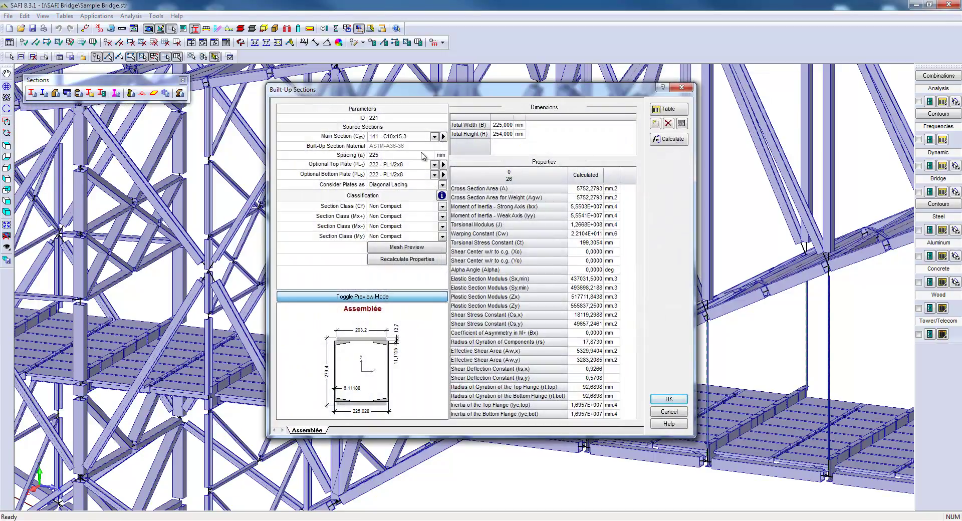
{"action": "left_click", "coordinate": [656, 124]}
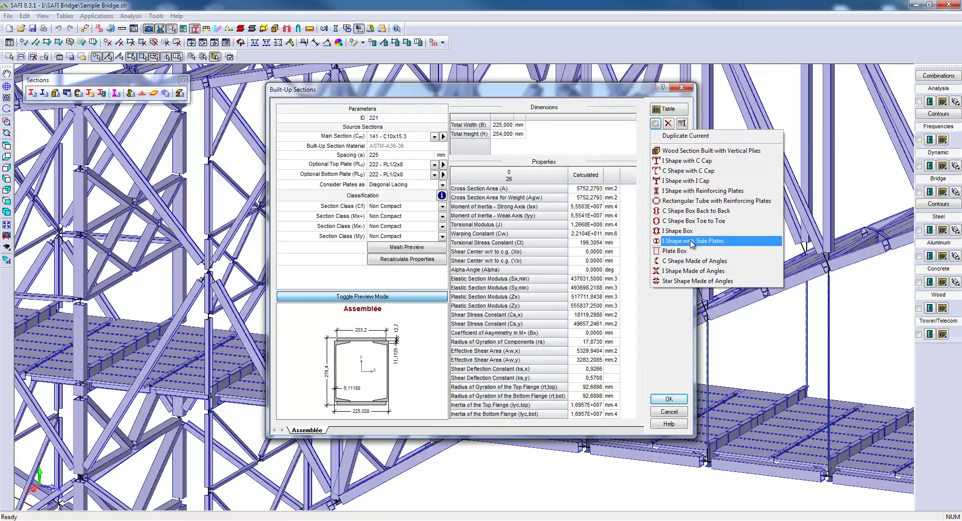
{"action": "left_click", "coordinate": [680, 311]}
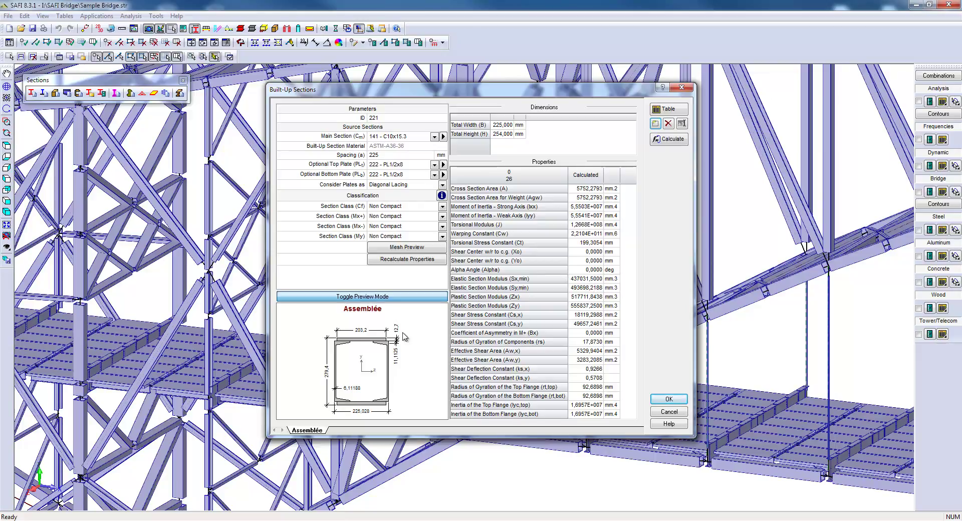
{"action": "left_click", "coordinate": [382, 298]}
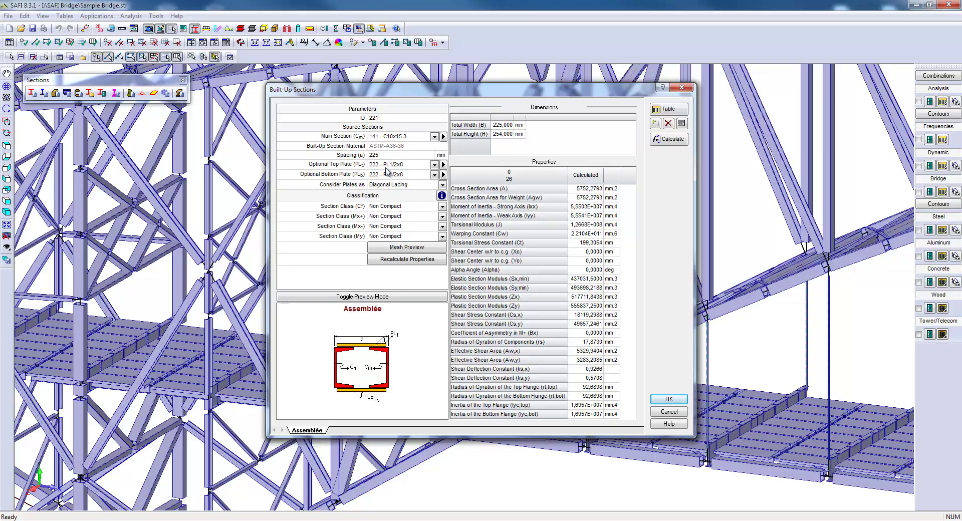
{"action": "left_click", "coordinate": [366, 298]}
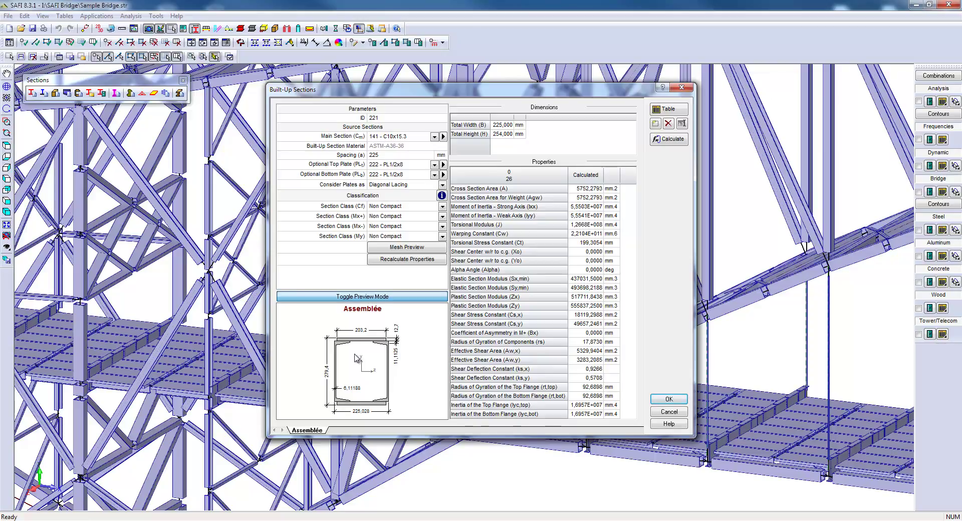
Check the plate consideration options of the Assemblée section and inspect its mesh preview.
{"action": "left_click", "coordinate": [442, 185]}
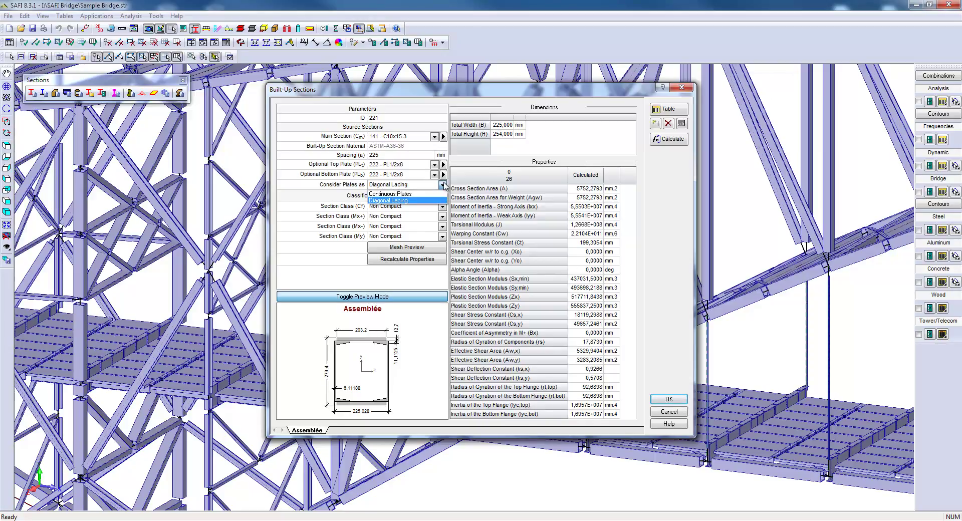
{"action": "left_click", "coordinate": [442, 184]}
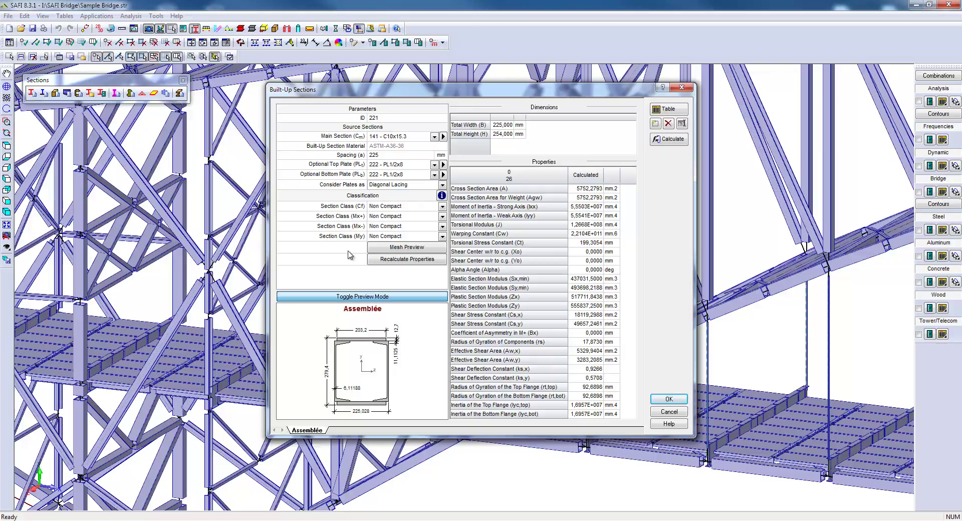
{"action": "left_click", "coordinate": [380, 247]}
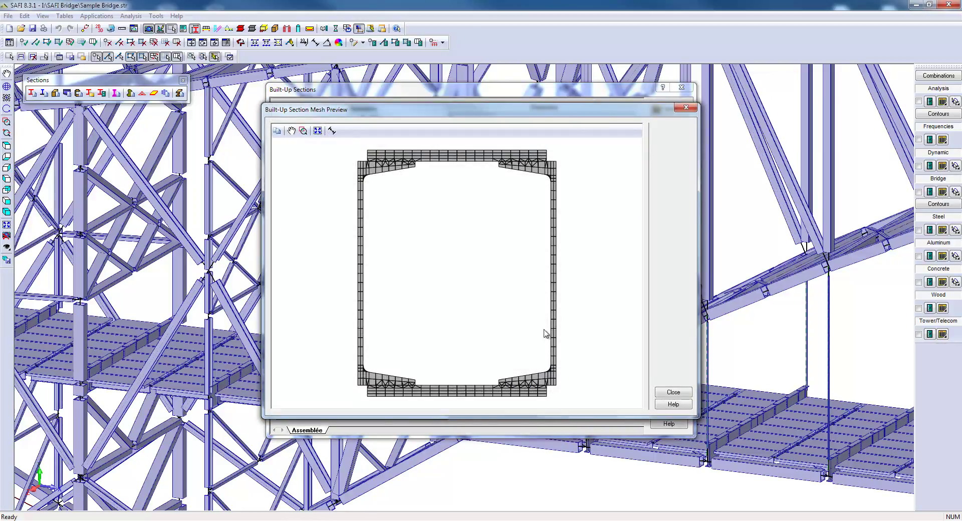
{"action": "left_click", "coordinate": [673, 392]}
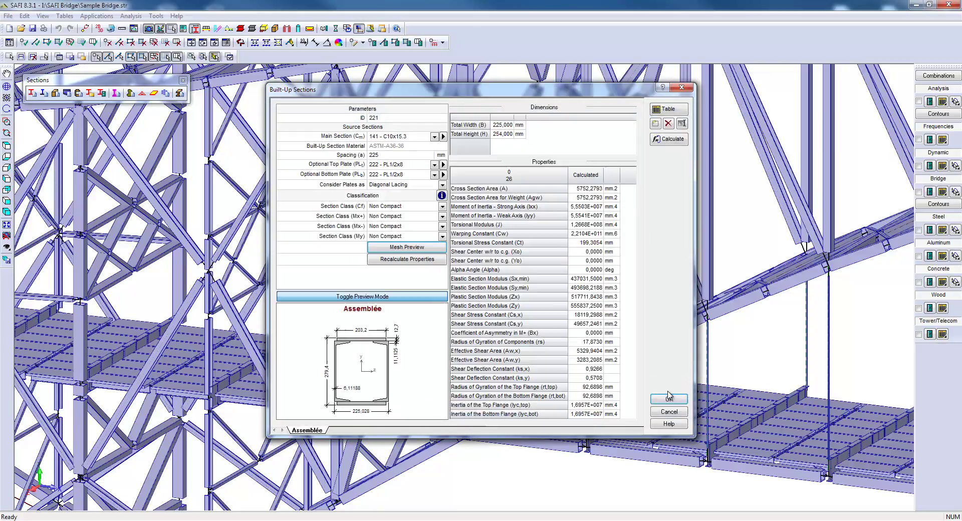
Set the Assemblée section's plates to be considered as Continuous Plates and recalculate its properties.
{"action": "left_click", "coordinate": [407, 261]}
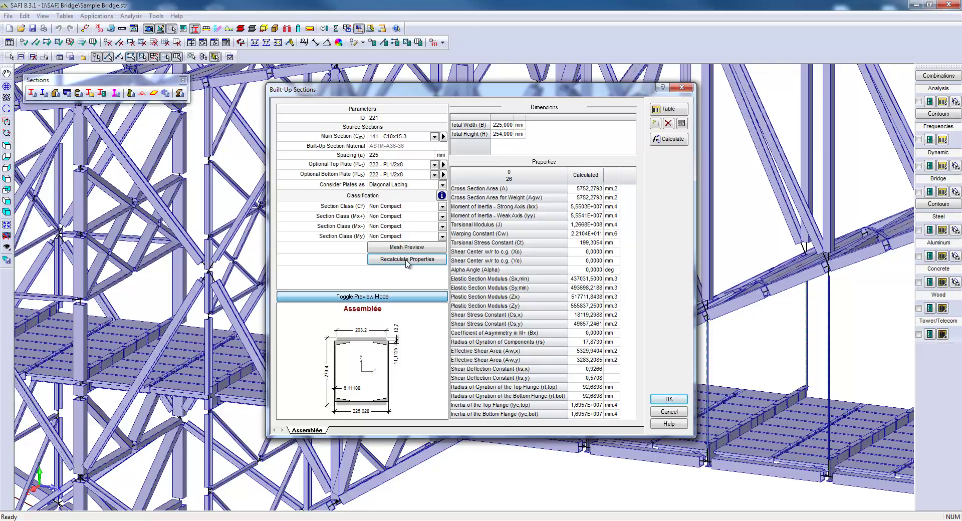
{"action": "left_click", "coordinate": [443, 184]}
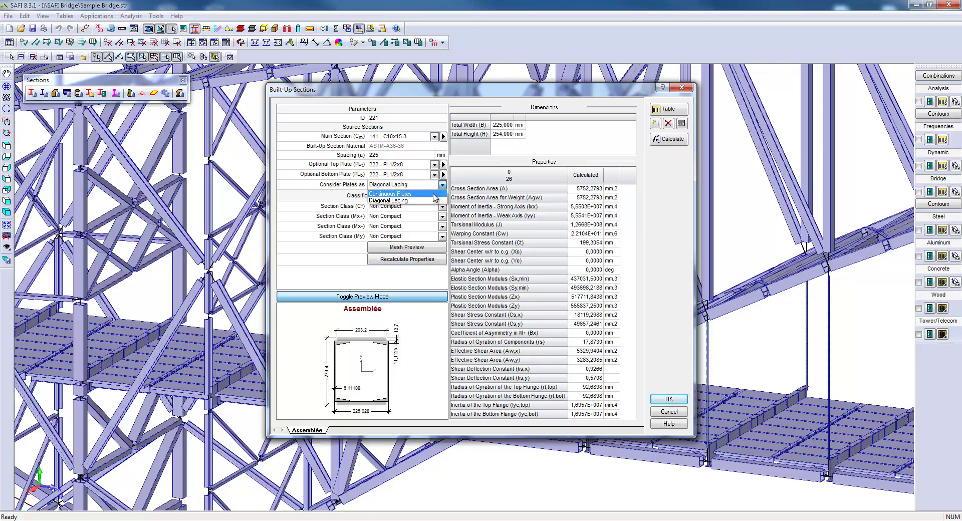
{"action": "left_click", "coordinate": [434, 194]}
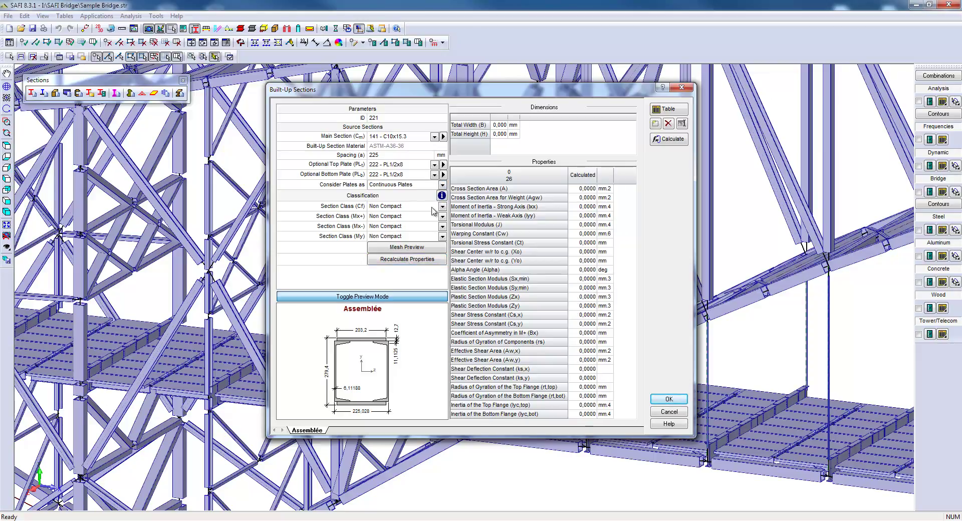
{"action": "left_click", "coordinate": [426, 262]}
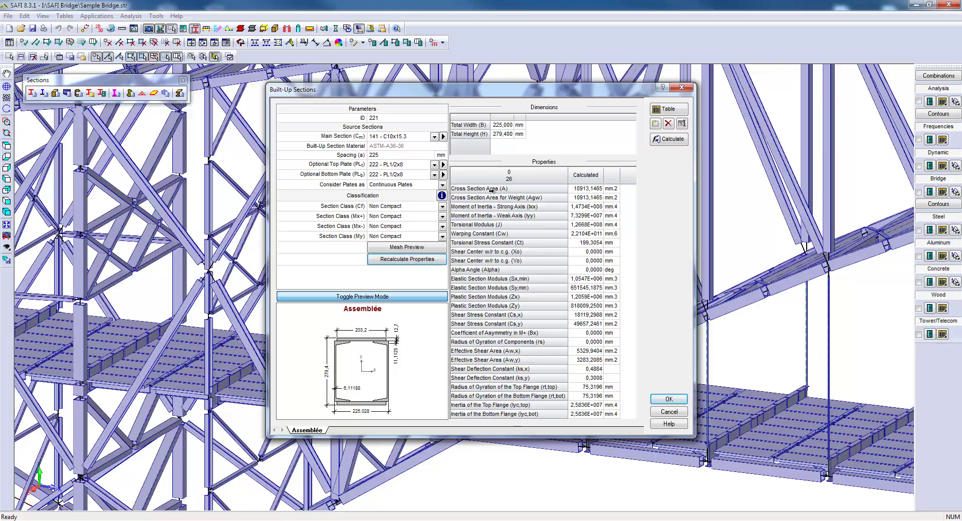
Set the plates back to Diagonal Lacing, recalculate the section properties and accept the built-up section.
{"action": "left_click", "coordinate": [443, 185]}
{"action": "left_click", "coordinate": [431, 200]}
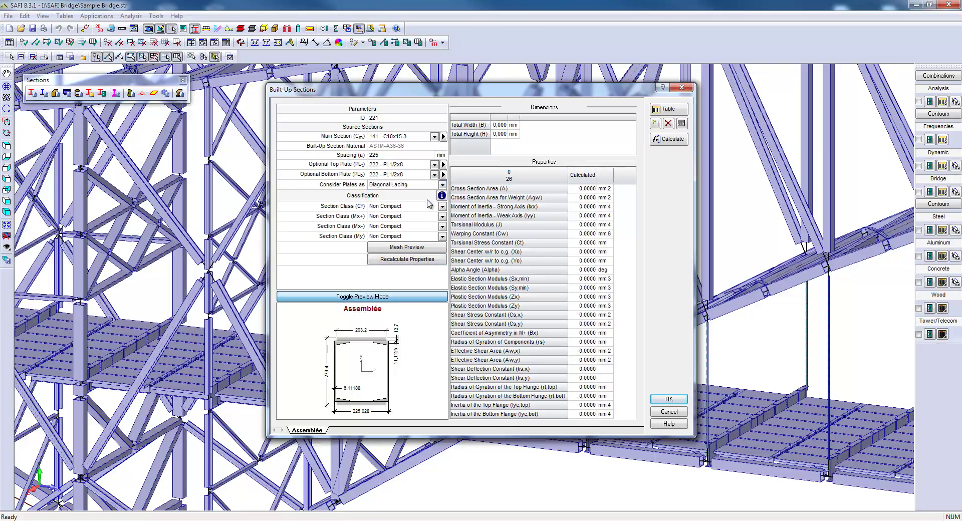
{"action": "left_click", "coordinate": [411, 261]}
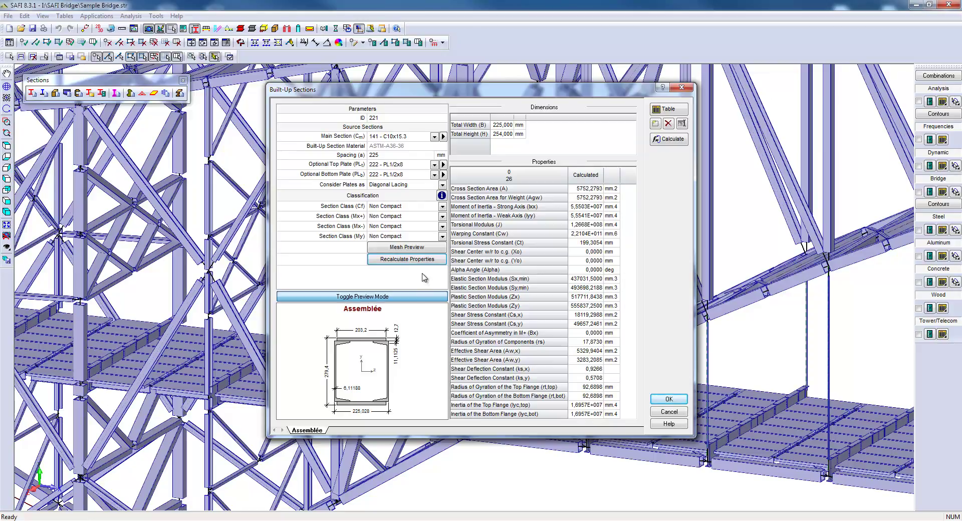
{"action": "left_click", "coordinate": [669, 399]}
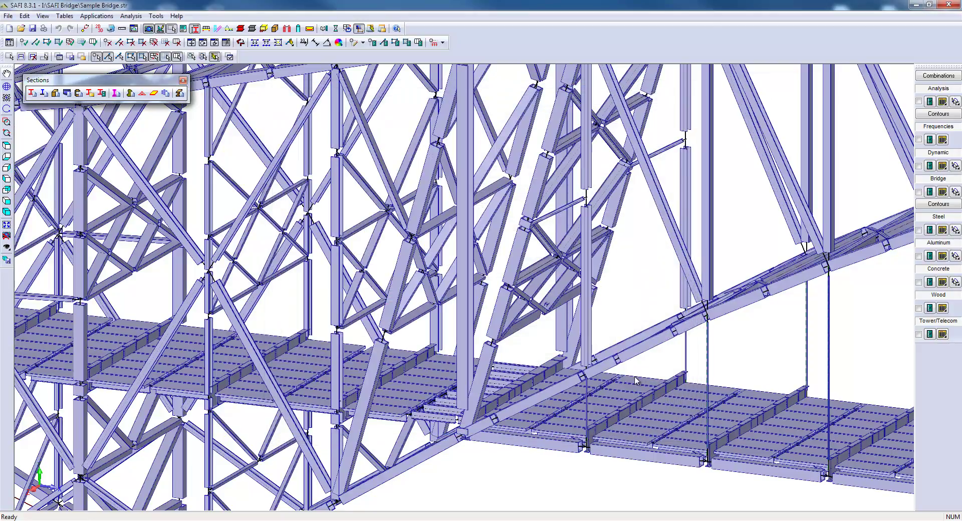
Show the whole bridge again, reopen the built-up sections and review the class options for Section Class (Cf).
{"action": "left_click", "coordinate": [7, 235]}
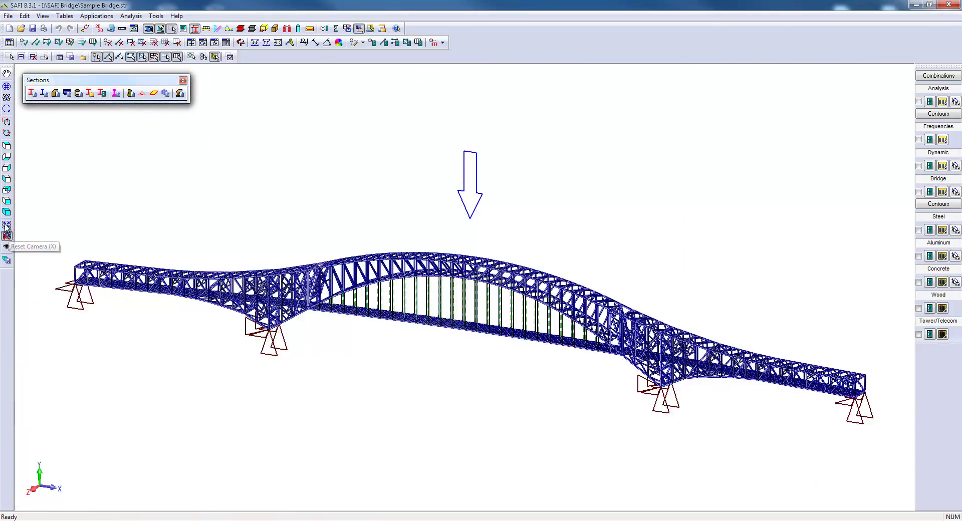
{"action": "left_click", "coordinate": [78, 93]}
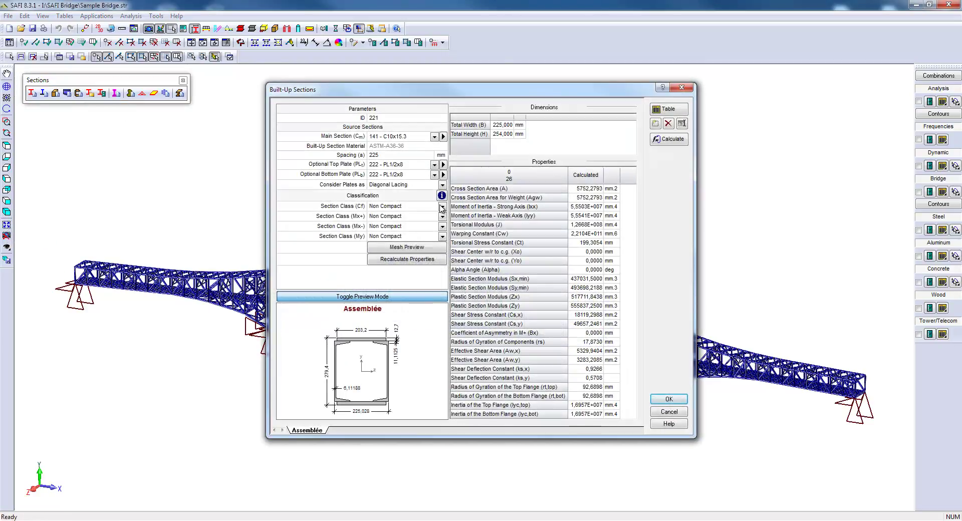
{"action": "left_click", "coordinate": [443, 206]}
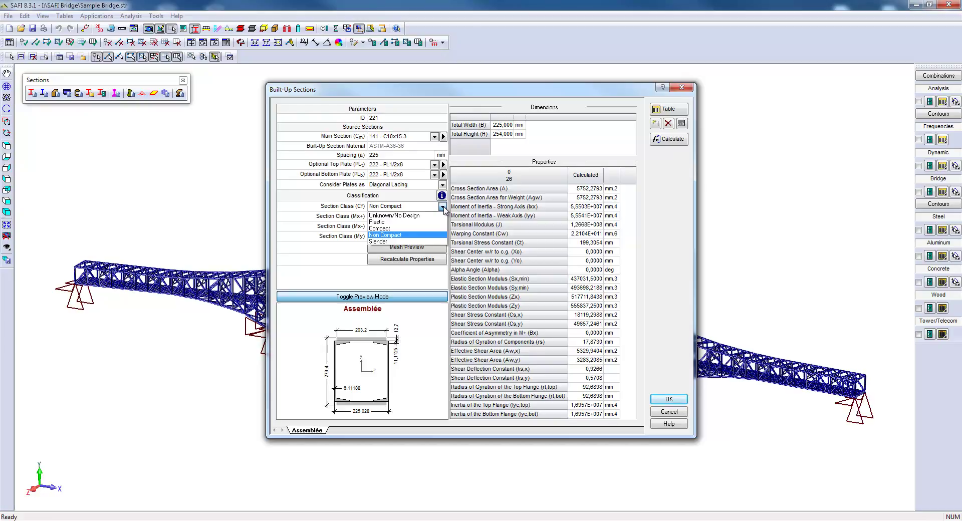
{"action": "left_click", "coordinate": [443, 207]}
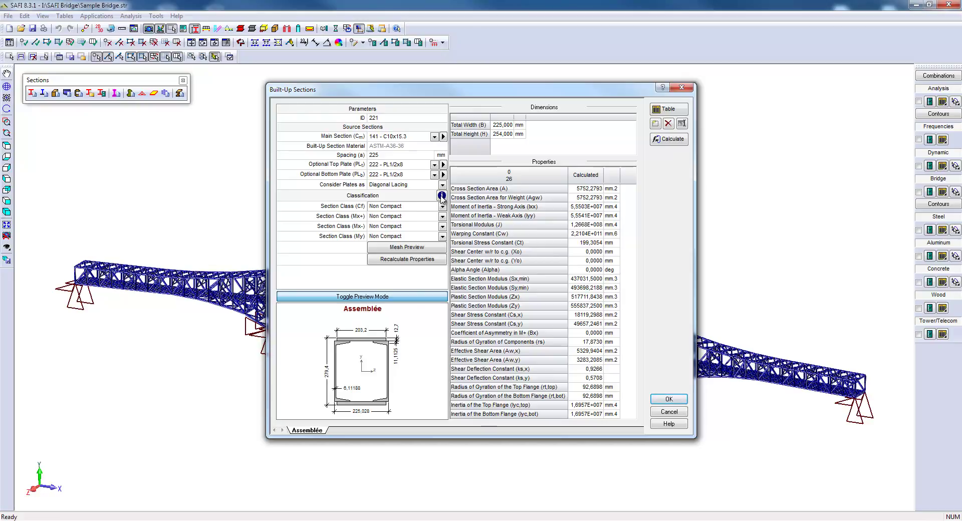
Examine the component classification of the Assemblée section for Cf, Mx+, Mx- and My, then close the built-up sections.
{"action": "left_click", "coordinate": [442, 195]}
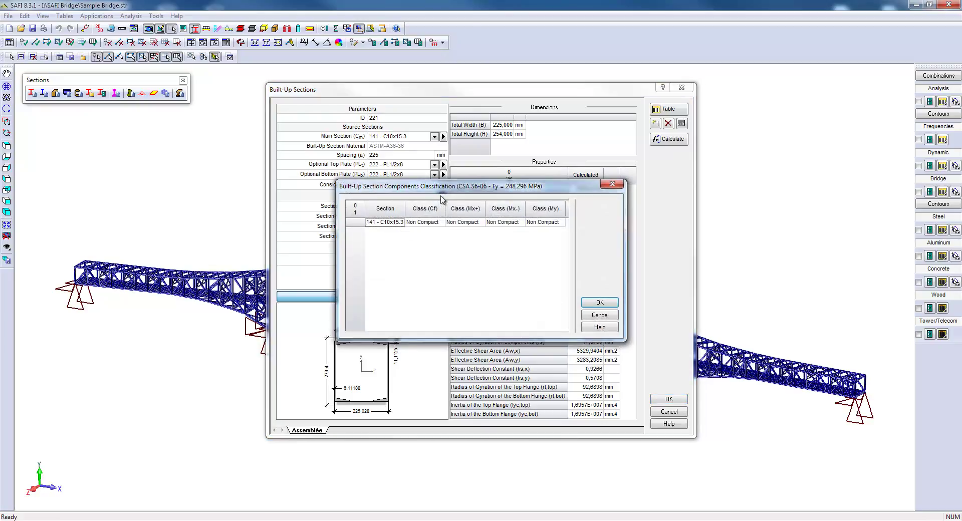
{"action": "left_click_drag", "start_coordinate": [442, 188], "coordinate": [388, 185]}
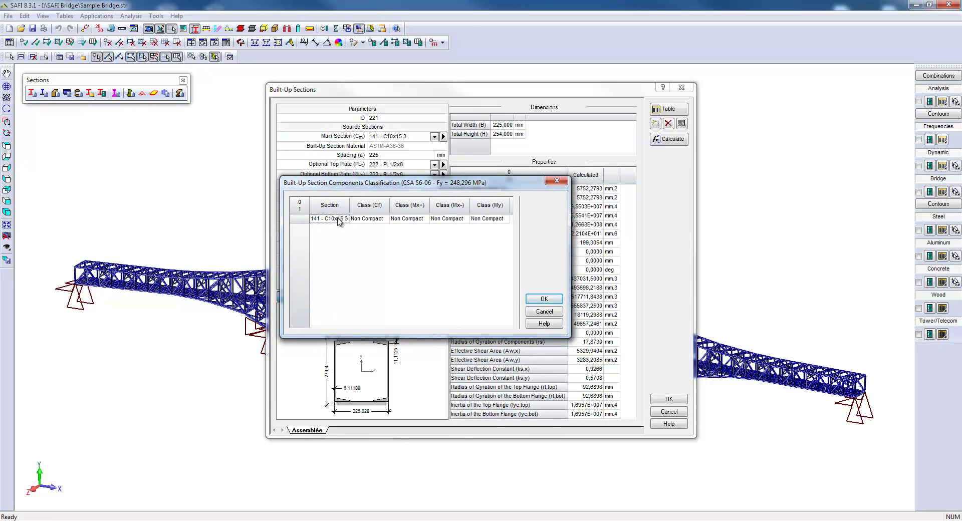
{"action": "left_click", "coordinate": [380, 220]}
{"action": "left_click", "coordinate": [401, 220]}
{"action": "left_click", "coordinate": [450, 221]}
{"action": "left_click", "coordinate": [488, 223]}
{"action": "left_click", "coordinate": [541, 300]}
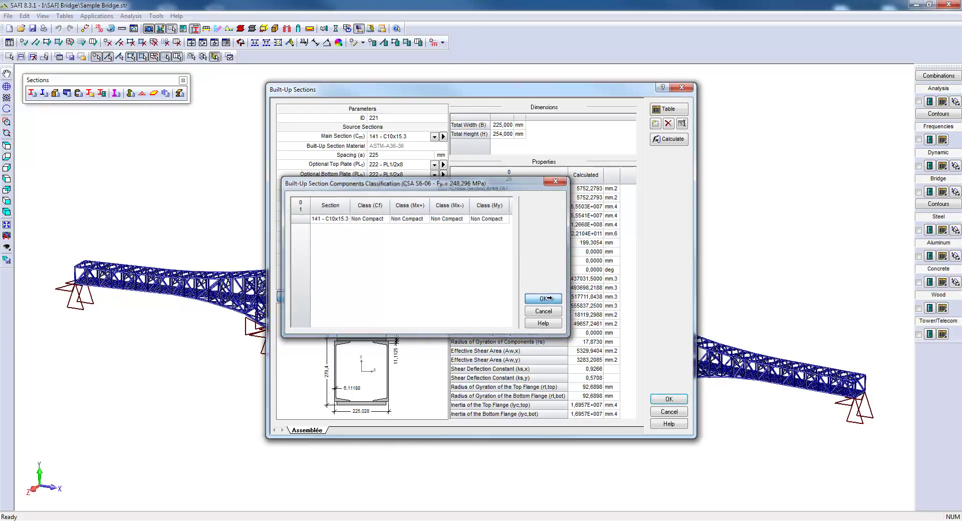
{"action": "left_click", "coordinate": [662, 398]}
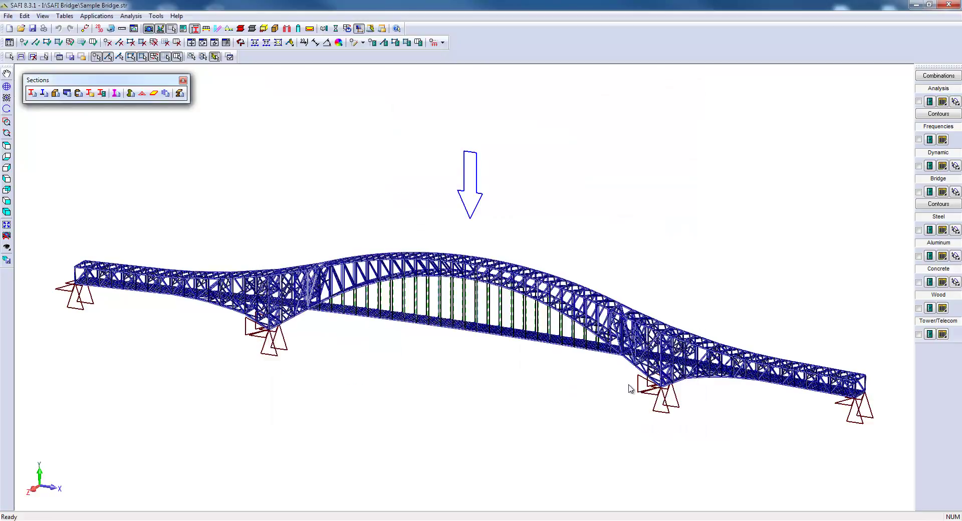